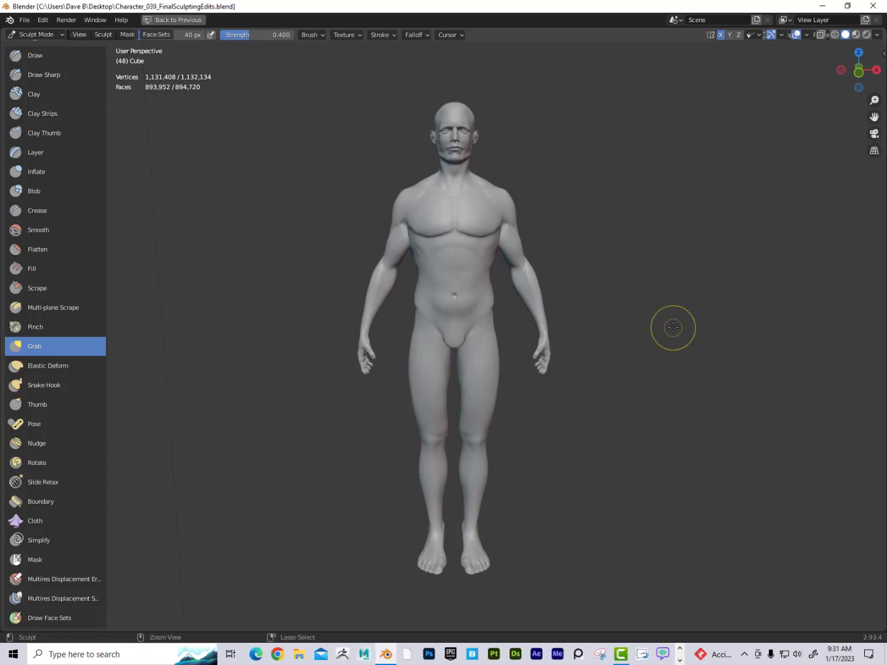
Step: Restore the full sculpting workspace layout and switch the sculpt viewport to front orthographic view
{"action": "key", "text": "ctrl+space"}
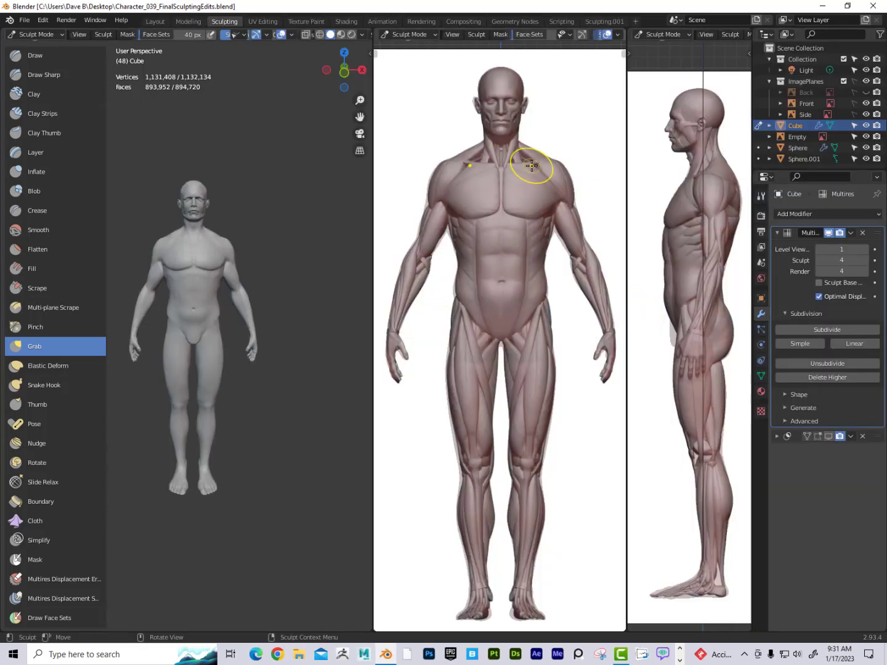
{"action": "middle_click_drag", "start_coordinate": [669, 202], "coordinate": [667, 180], "text": "shift"}
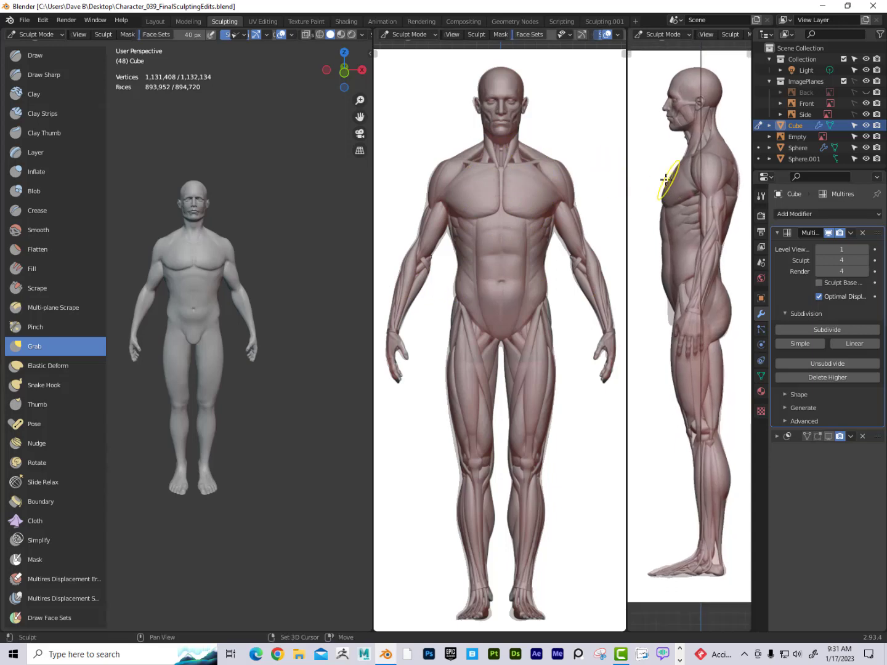
{"action": "scroll", "coordinate": [302, 263], "scroll_direction": "up", "scroll_amount": 3}
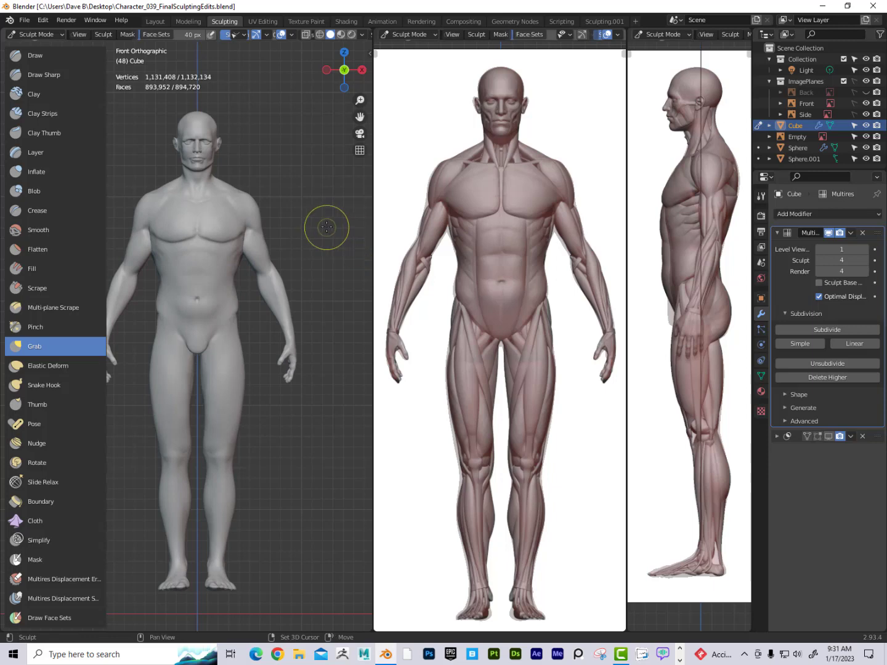
{"action": "key", "text": "KP_1"}
{"action": "scroll", "coordinate": [339, 211], "scroll_direction": "up", "scroll_amount": 2}
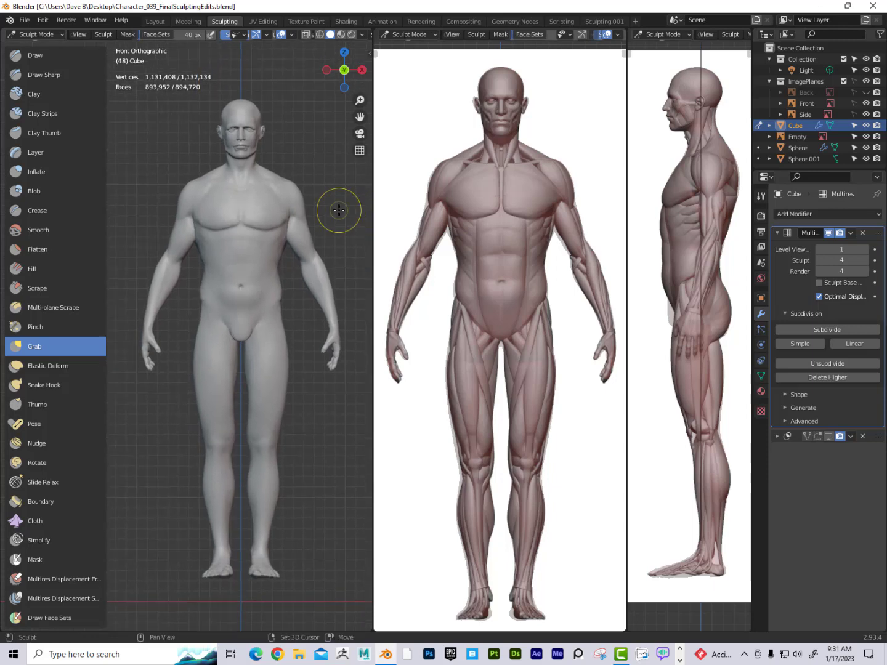
{"action": "scroll", "coordinate": [338, 210], "scroll_direction": "down", "scroll_amount": 4}
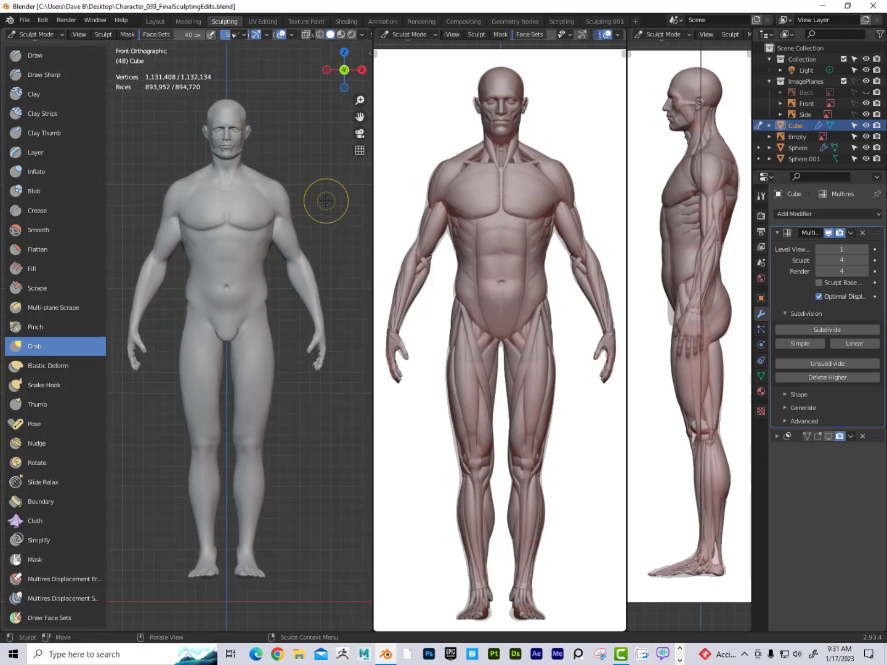
Step: Open Preferences, review the Input settings, and close the window
{"action": "left_click", "coordinate": [70, 23]}
{"action": "mouse_move", "coordinate": [43, 21]}
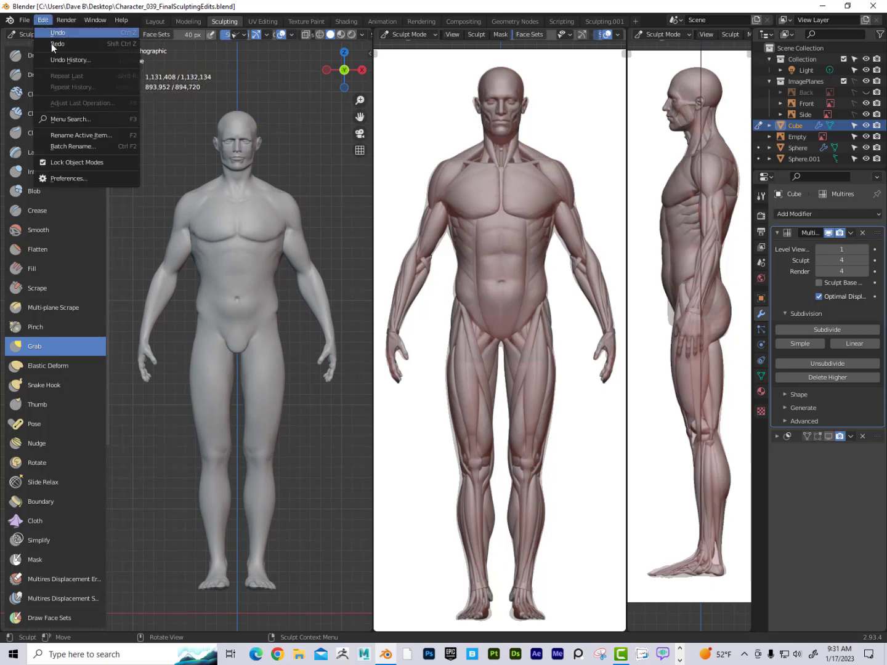
{"action": "left_click", "coordinate": [97, 179]}
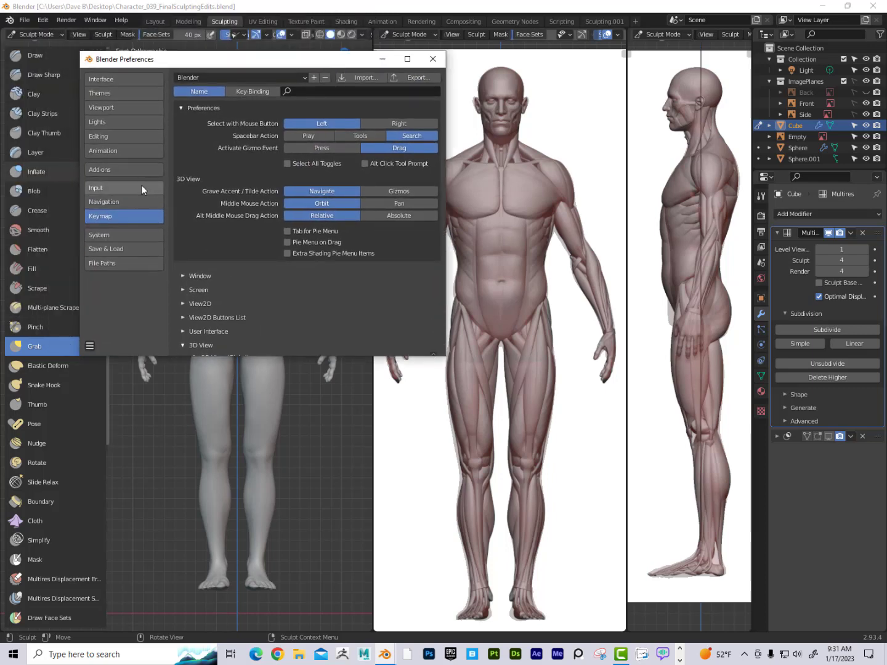
{"action": "left_click", "coordinate": [143, 190]}
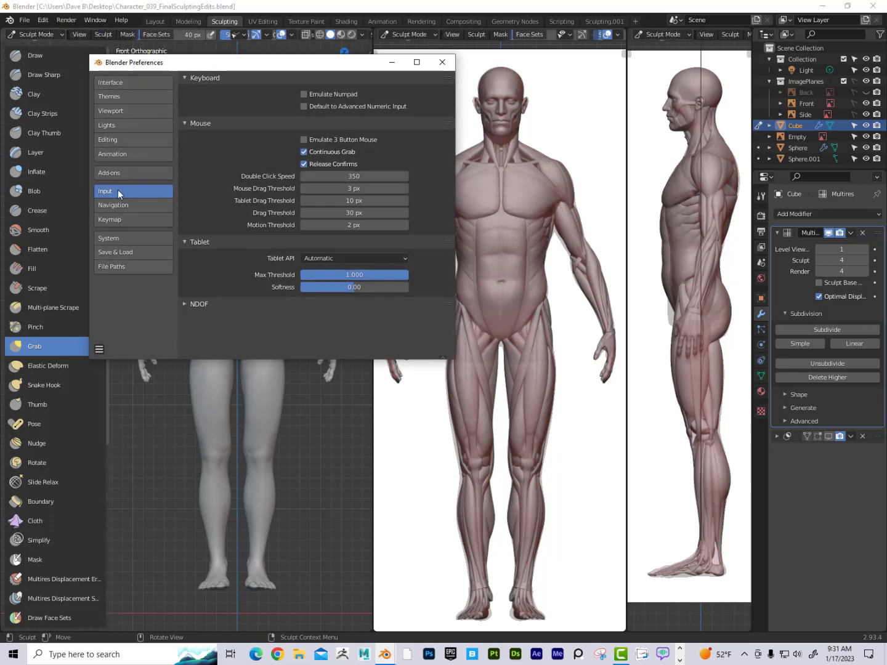
{"action": "left_click", "coordinate": [441, 63]}
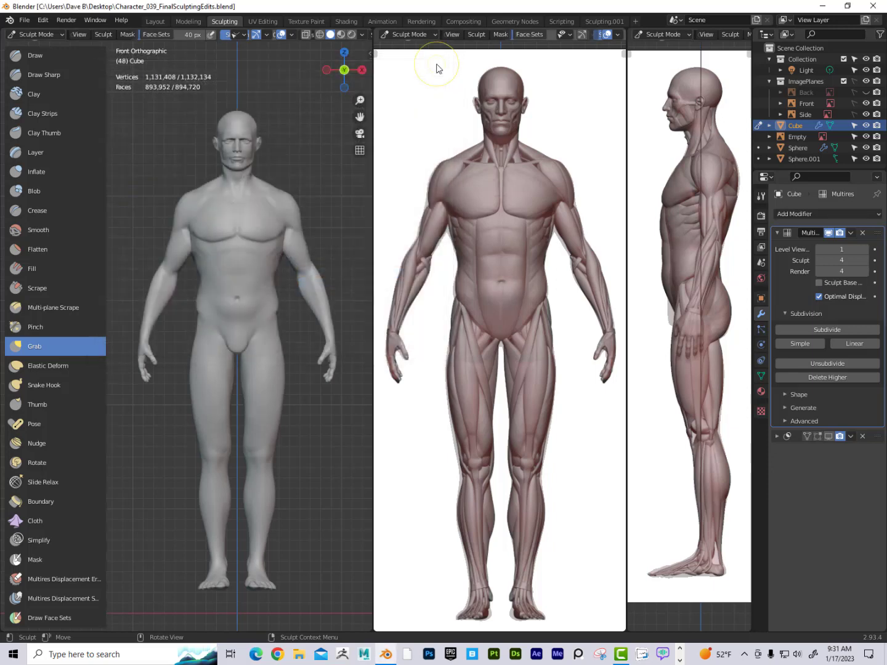
Step: Switch to the Modeling workspace showing the body mesh in Edit Mode
{"action": "left_click", "coordinate": [190, 24]}
{"action": "mouse_move", "coordinate": [357, 199]}
{"action": "middle_mouse_down"}
{"action": "mouse_move", "coordinate": [410, 203]}
{"action": "mouse_move", "coordinate": [401, 406]}
{"action": "mouse_move", "coordinate": [419, 387]}
{"action": "middle_mouse_up"}
{"action": "scroll", "coordinate": [412, 202], "scroll_direction": "up", "scroll_amount": 5}
{"action": "scroll", "coordinate": [419, 387], "scroll_direction": "up", "scroll_amount": 3}
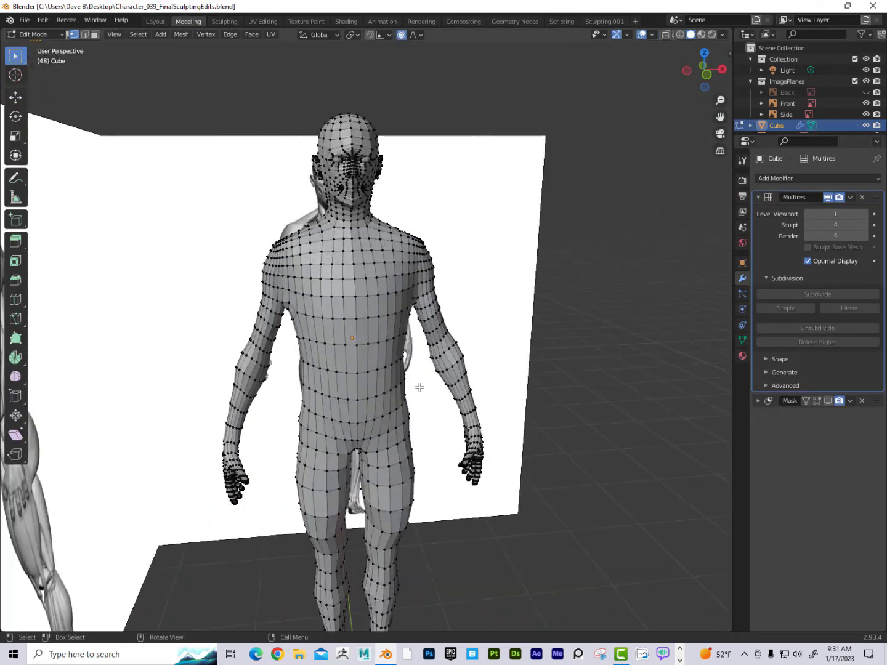
{"action": "scroll", "coordinate": [420, 387], "scroll_direction": "up", "scroll_amount": 1}
{"action": "mouse_move", "coordinate": [394, 331]}
{"action": "middle_mouse_down", "text": "shift"}
{"action": "mouse_move", "coordinate": [396, 392]}
{"action": "mouse_move", "coordinate": [407, 388]}
{"action": "mouse_move", "coordinate": [387, 303]}
{"action": "mouse_move", "coordinate": [377, 325]}
{"action": "mouse_move", "coordinate": [363, 319]}
{"action": "mouse_move", "coordinate": [390, 342]}
{"action": "mouse_move", "coordinate": [397, 317]}
{"action": "middle_mouse_up", "text": "shift"}
{"action": "scroll", "coordinate": [392, 333], "scroll_direction": "down", "scroll_amount": 2}
{"action": "scroll", "coordinate": [387, 302], "scroll_direction": "down", "scroll_amount": 2}
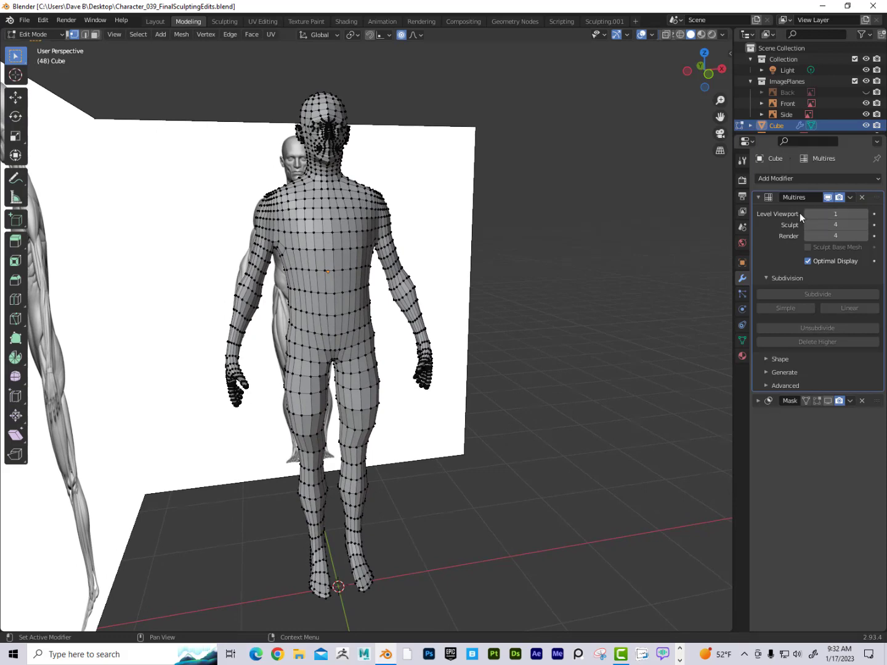
Step: Set the Multires modifier's viewport level to 4 and return to Object Mode
{"action": "left_click", "coordinate": [865, 213]}
{"action": "left_click", "coordinate": [865, 214]}
{"action": "left_click", "coordinate": [865, 214]}
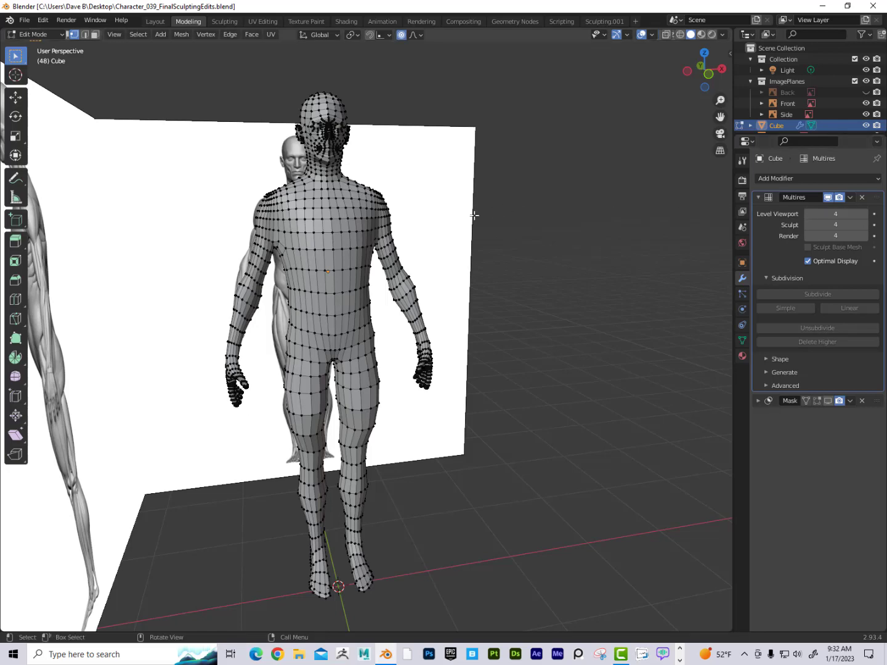
{"action": "key", "text": "Tab"}
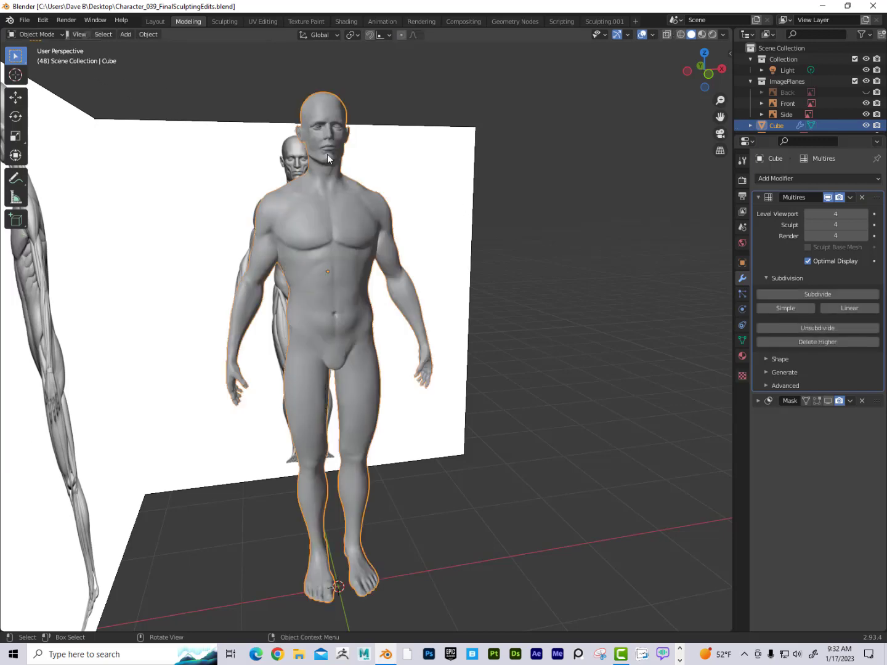
Step: Lower the Multires viewport level to 0 and raise it back to 4
{"action": "left_click", "coordinate": [807, 214]}
{"action": "left_click", "coordinate": [807, 214]}
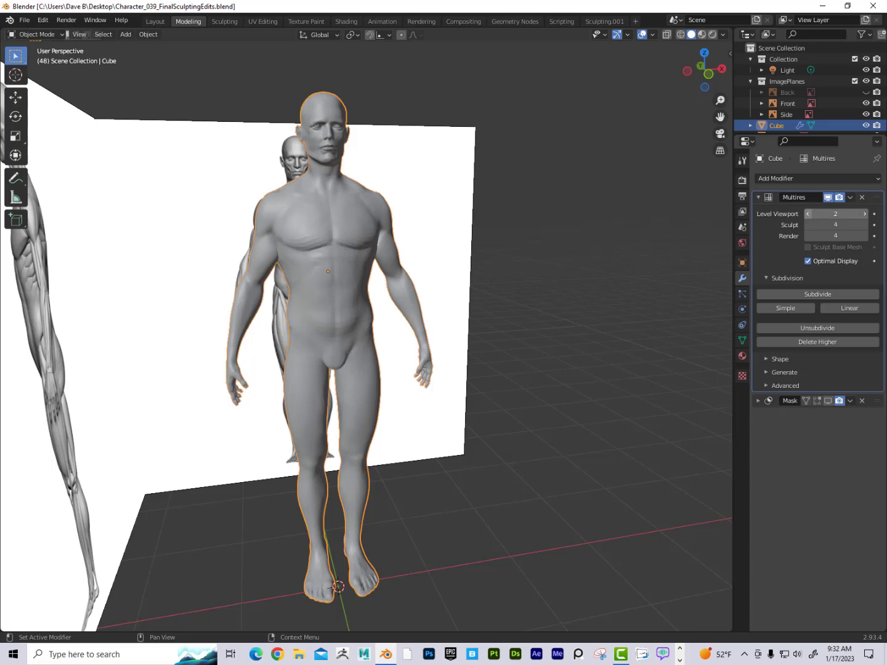
{"action": "left_click", "coordinate": [808, 214]}
{"action": "left_click", "coordinate": [808, 214]}
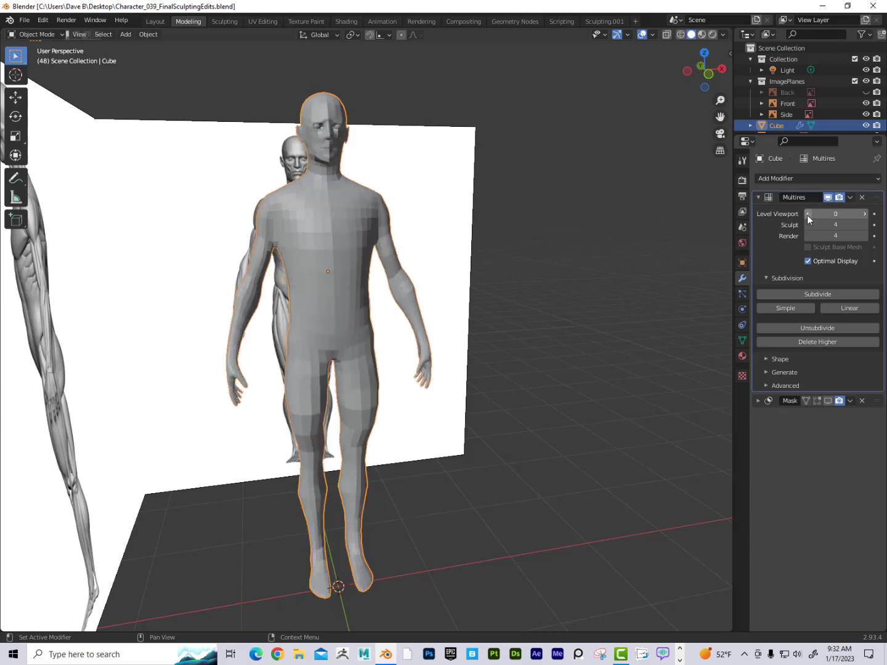
{"action": "left_click", "coordinate": [865, 214]}
{"action": "left_click", "coordinate": [866, 213]}
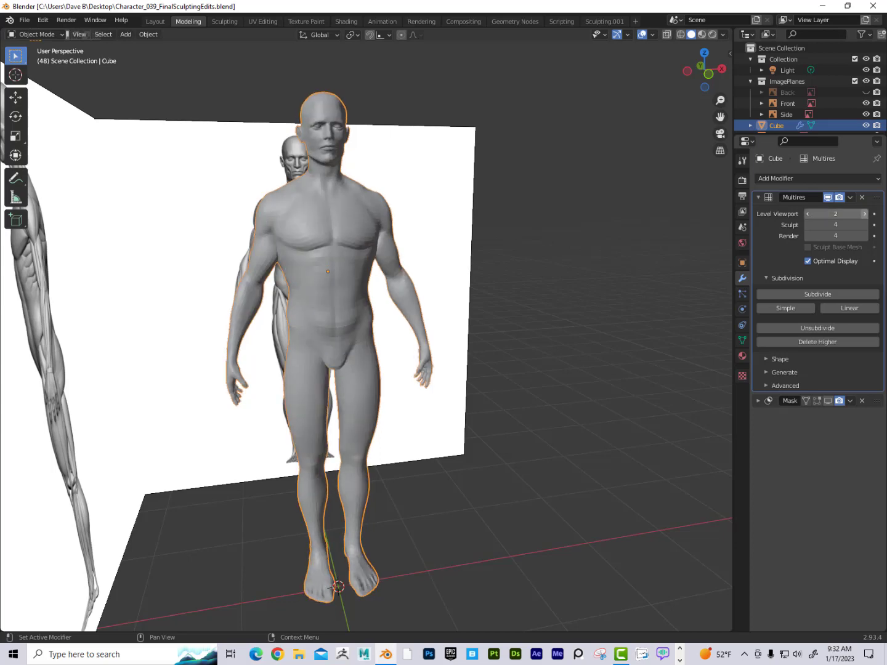
{"action": "left_click", "coordinate": [866, 214]}
{"action": "left_click", "coordinate": [865, 214]}
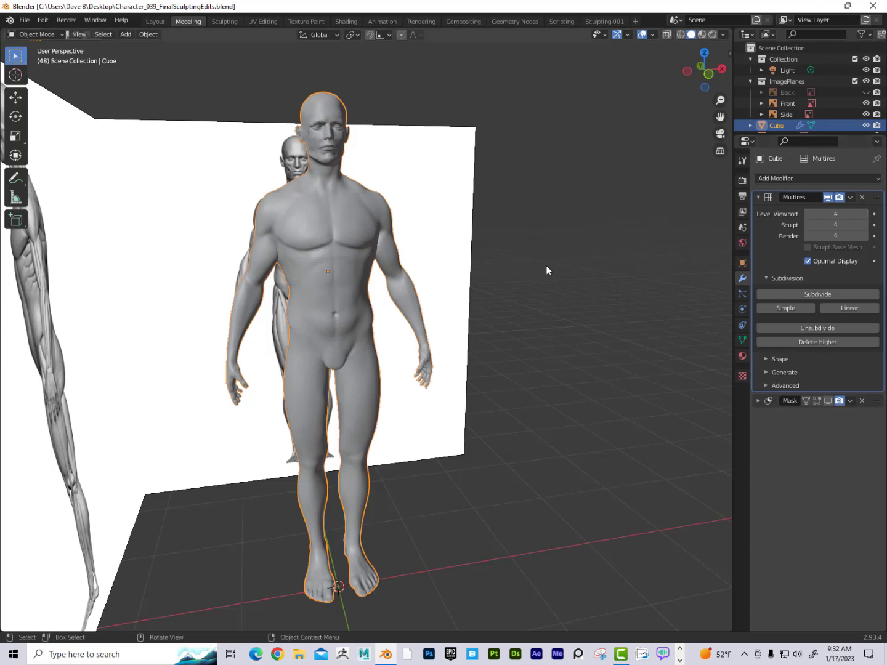
Step: Set the Multires modifier's viewport level to 0
{"action": "middle_click_drag", "start_coordinate": [546, 270], "coordinate": [496, 270]}
{"action": "middle_click_drag", "start_coordinate": [267, 173], "coordinate": [290, 166]}
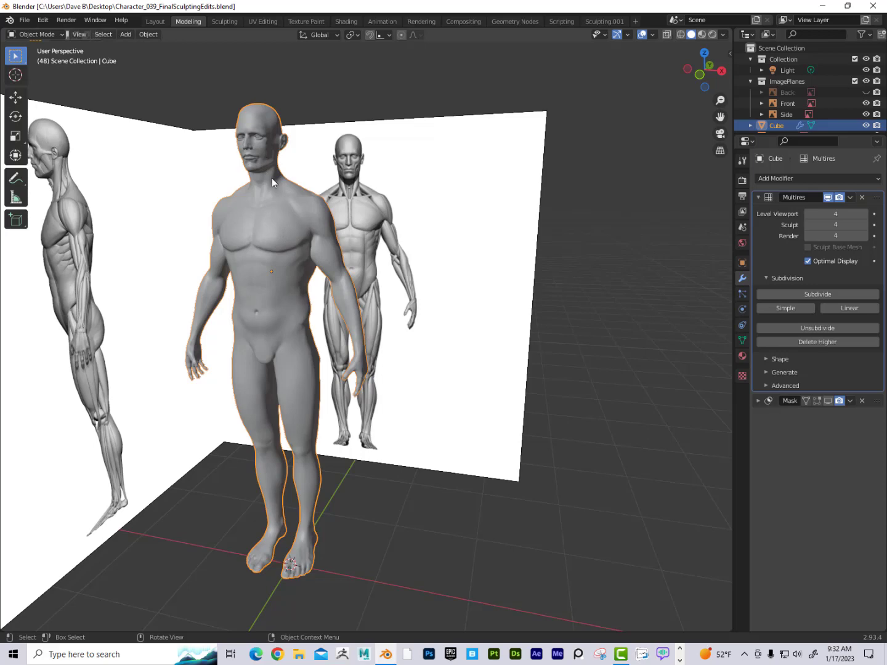
{"action": "left_click", "coordinate": [807, 213]}
{"action": "left_click", "coordinate": [808, 214]}
{"action": "left_click", "coordinate": [808, 213]}
{"action": "left_click", "coordinate": [808, 214]}
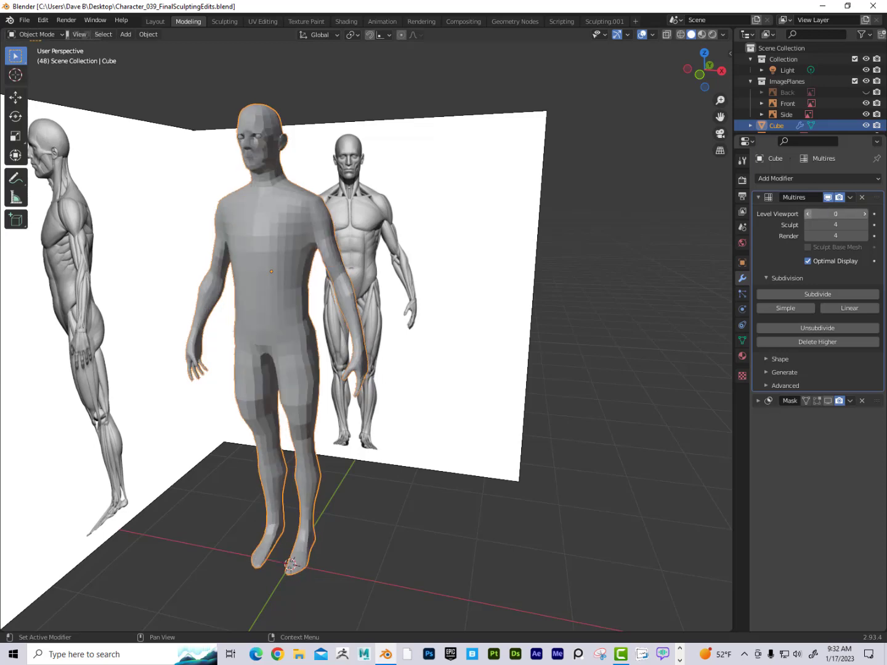
{"action": "middle_click_drag", "start_coordinate": [463, 237], "coordinate": [467, 239]}
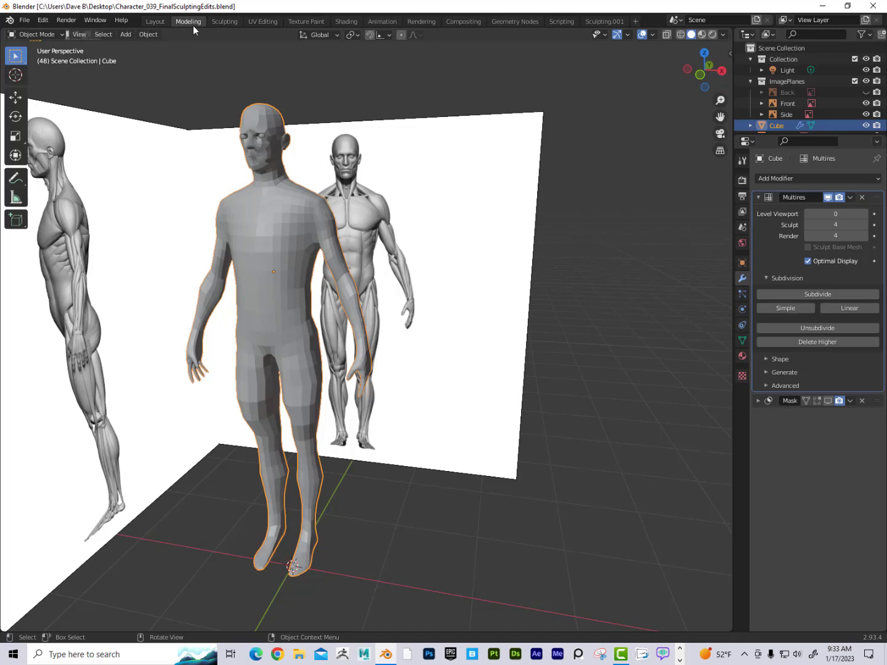
Step: Switch to the UV Editing workspace and hide the ImagePlanes collection
{"action": "left_click", "coordinate": [267, 23]}
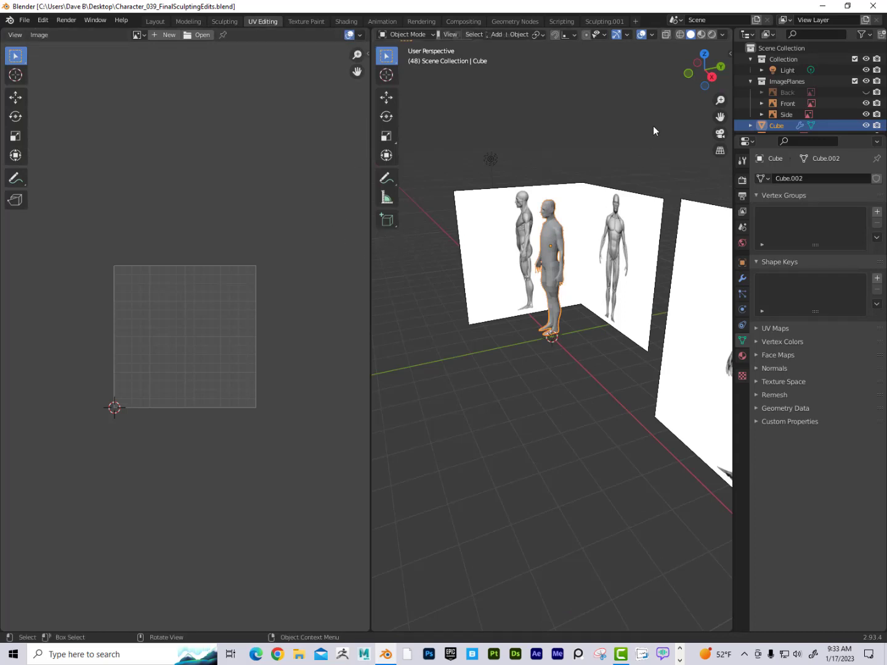
{"action": "left_click", "coordinate": [866, 81]}
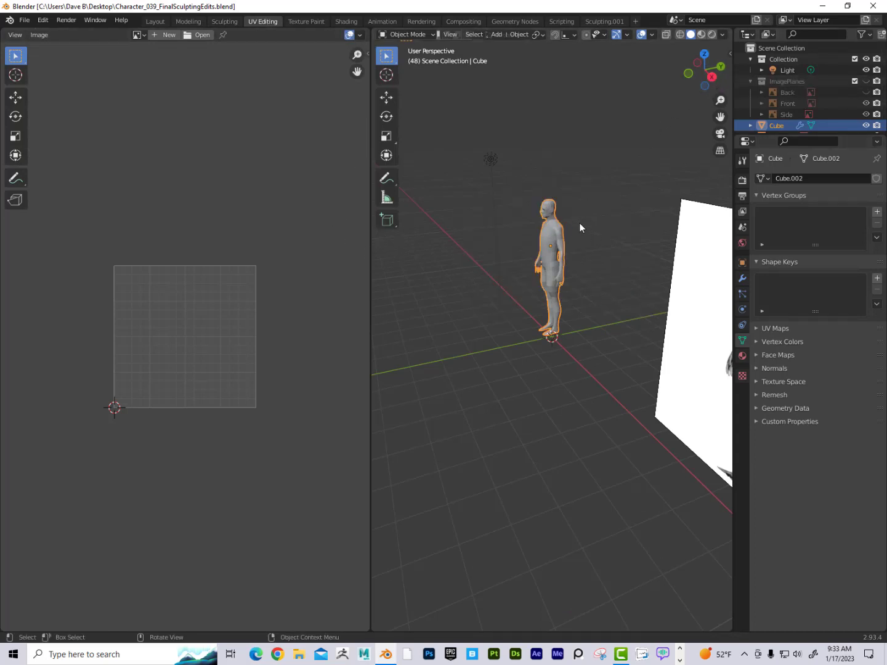
Step: Move the Empty object into the ImagePlanes collection
{"action": "middle_click_drag", "start_coordinate": [580, 223], "coordinate": [565, 199]}
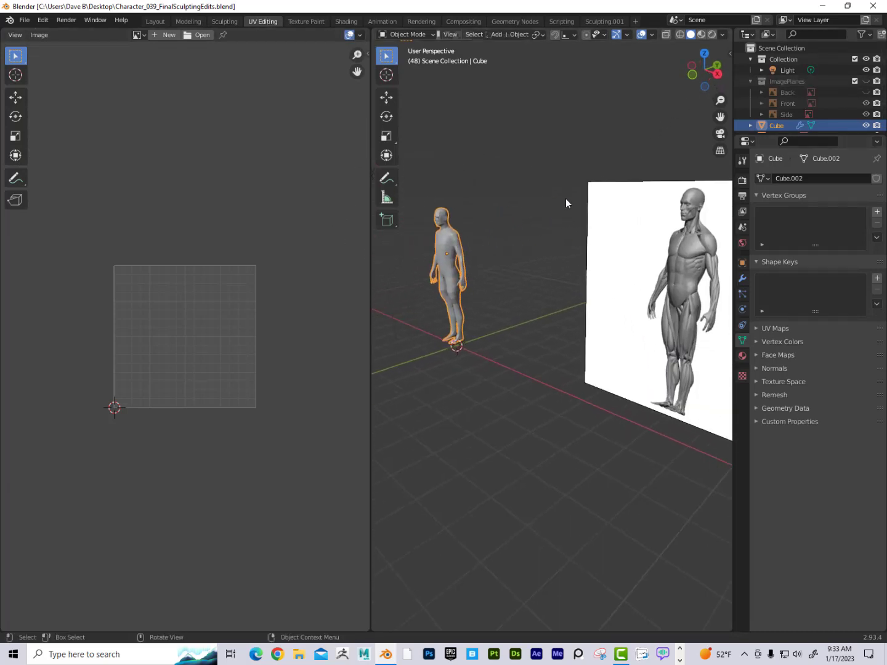
{"action": "left_click", "coordinate": [639, 200]}
{"action": "scroll", "coordinate": [779, 114], "scroll_direction": "down", "scroll_amount": 2}
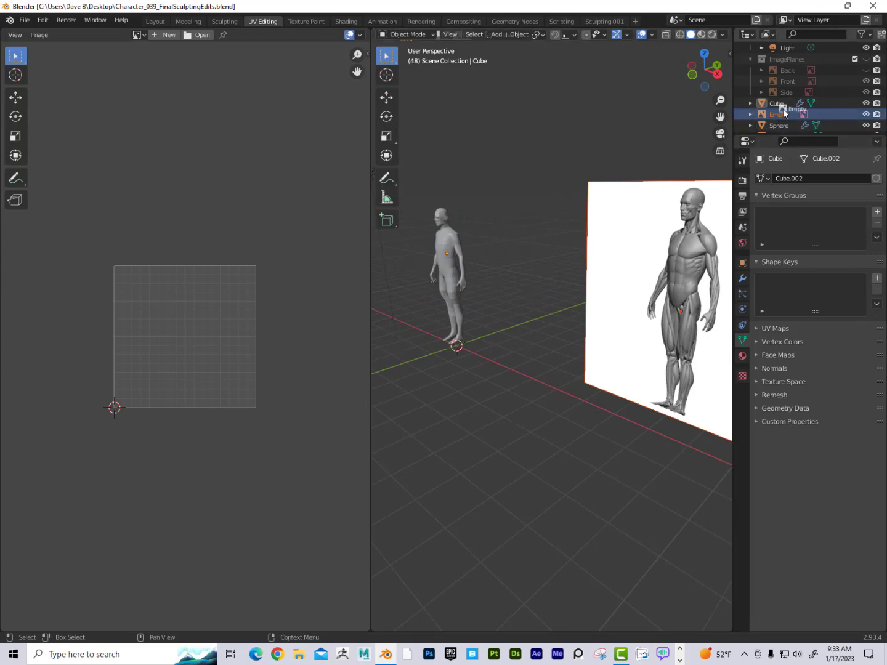
{"action": "left_click_drag", "start_coordinate": [783, 108], "coordinate": [781, 65]}
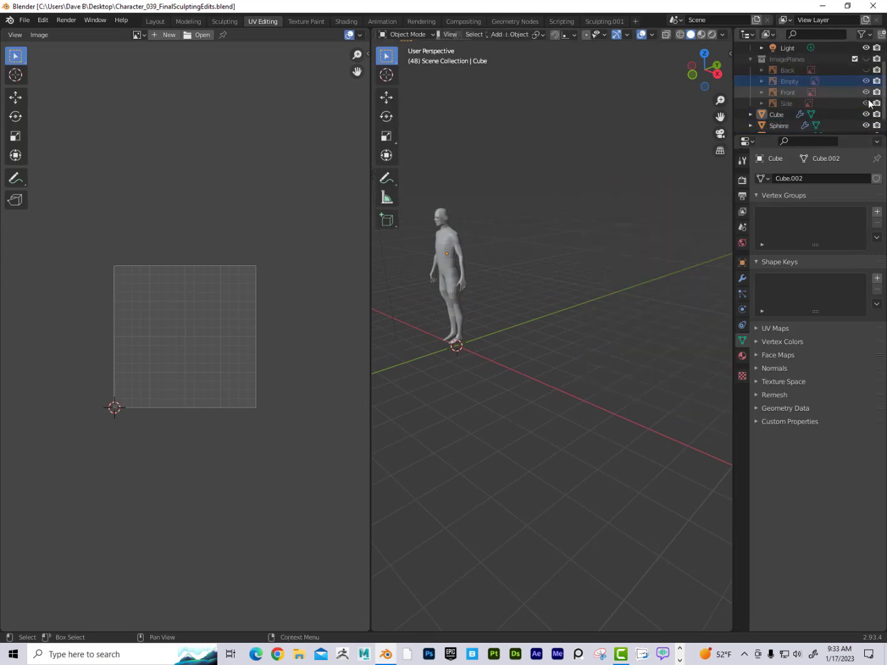
Step: Select the Cube body object in the viewport
{"action": "middle_click_drag", "start_coordinate": [566, 182], "coordinate": [657, 251]}
{"action": "scroll", "coordinate": [623, 252], "scroll_direction": "up", "scroll_amount": 3}
{"action": "scroll", "coordinate": [657, 242], "scroll_direction": "up", "scroll_amount": 2}
{"action": "scroll", "coordinate": [656, 241], "scroll_direction": "down", "scroll_amount": 2}
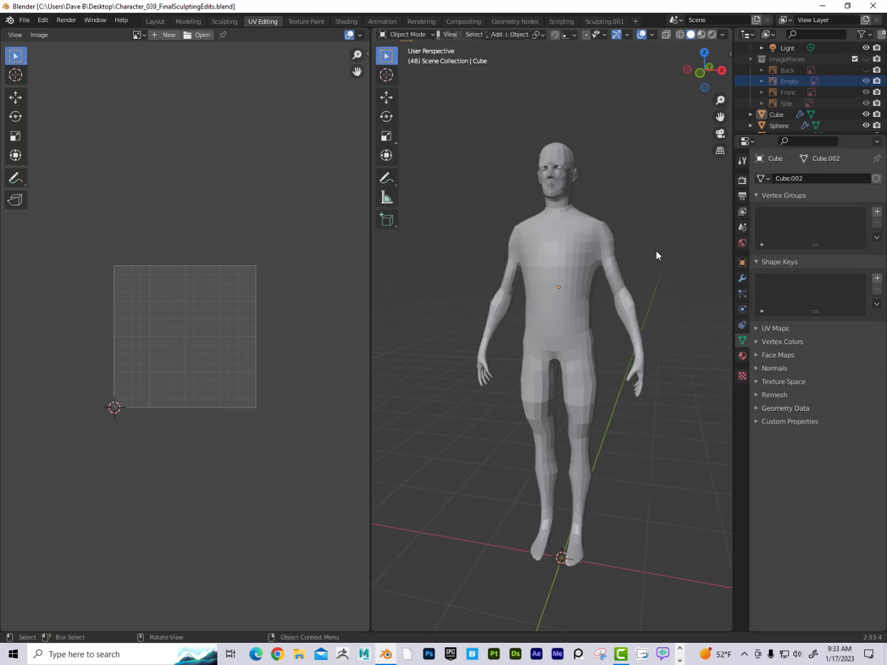
{"action": "left_click", "coordinate": [585, 252]}
{"action": "scroll", "coordinate": [656, 237], "scroll_direction": "up", "scroll_amount": 2}
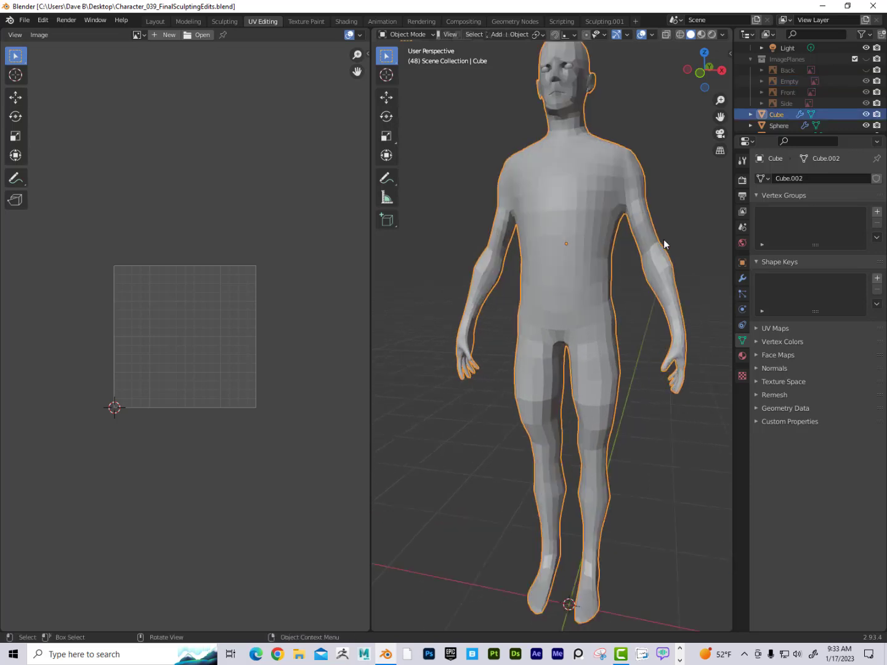
{"action": "scroll", "coordinate": [663, 245], "scroll_direction": "down", "scroll_amount": 2}
{"action": "middle_click_drag", "start_coordinate": [664, 244], "coordinate": [665, 249], "text": "shift"}
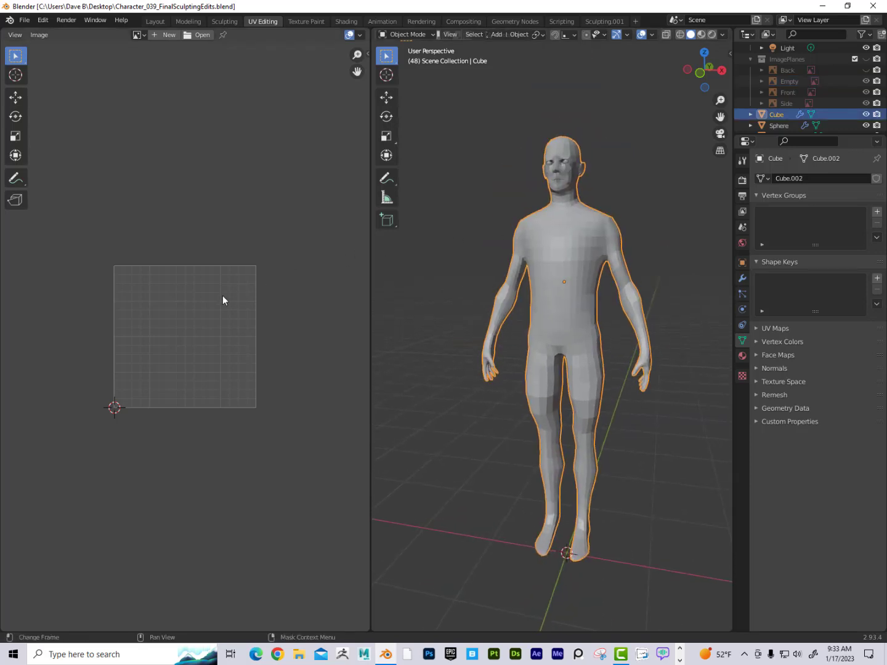
Step: Enter Edit Mode on the body and select all its vertices
{"action": "scroll", "coordinate": [222, 299], "scroll_direction": "up", "scroll_amount": 2}
{"action": "scroll", "coordinate": [206, 314], "scroll_direction": "up", "scroll_amount": 1}
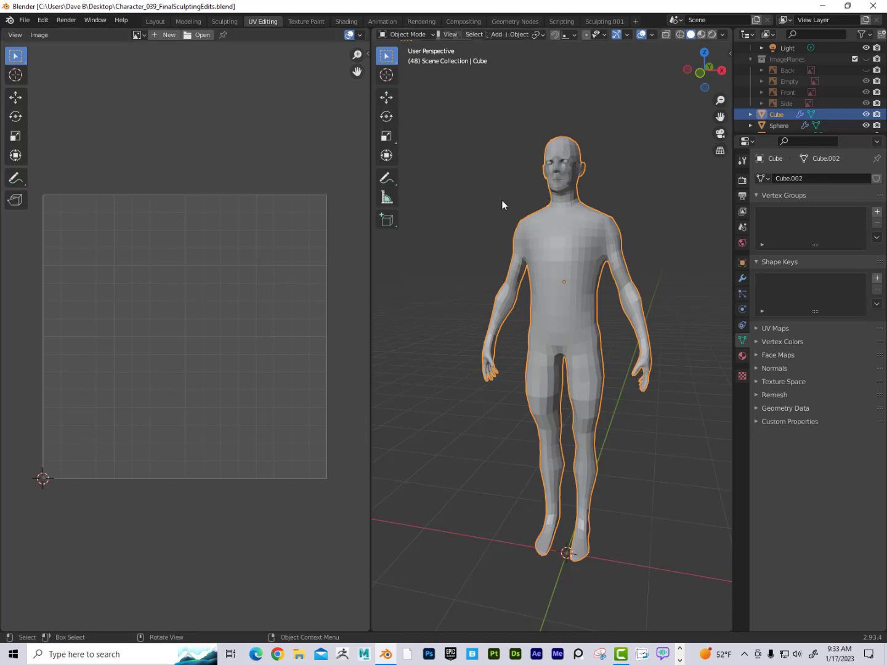
{"action": "key", "text": "Tab"}
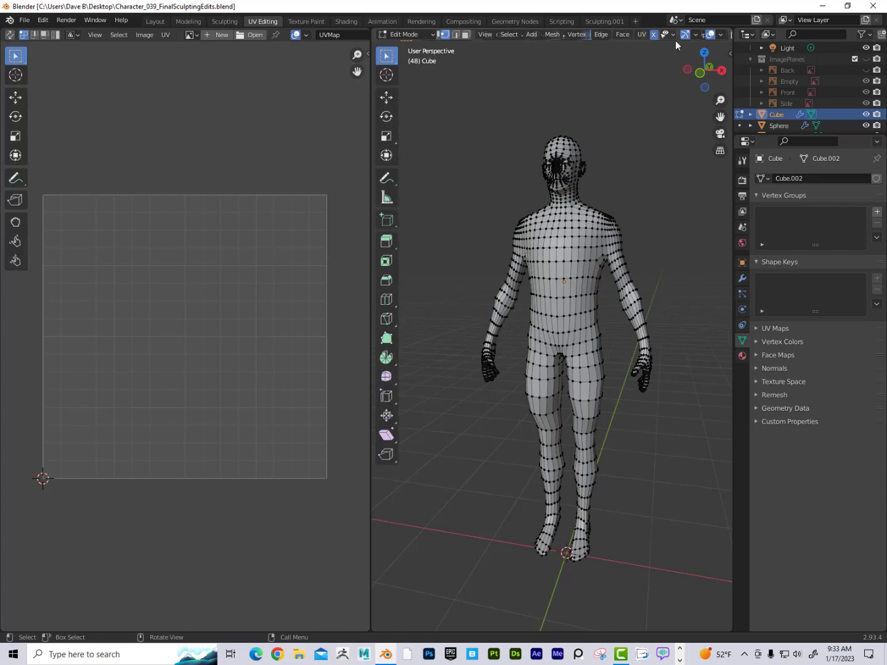
{"action": "key", "text": "a"}
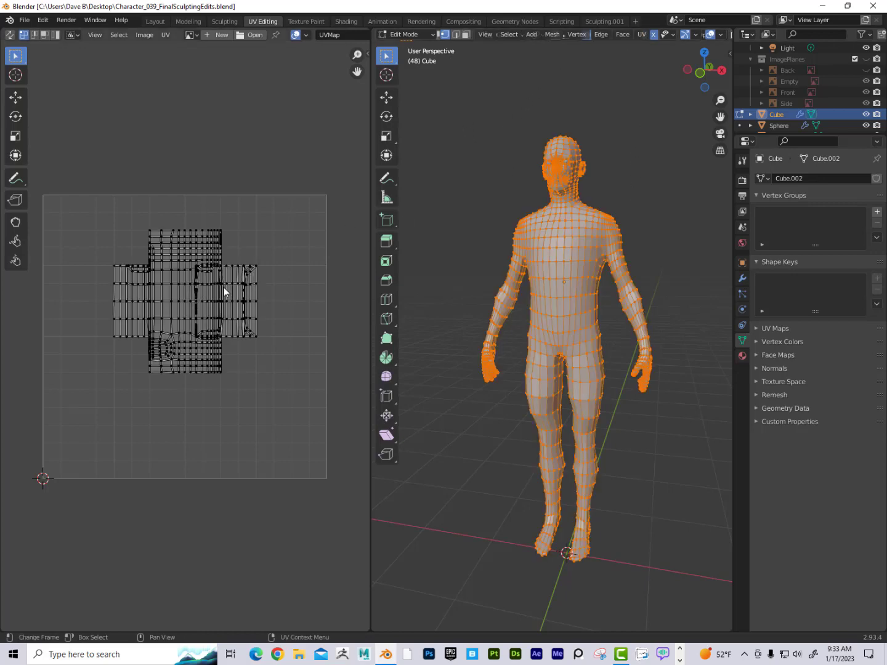
Step: Turn on UV Sync Selection in the UV editor
{"action": "scroll", "coordinate": [224, 287], "scroll_direction": "up", "scroll_amount": 3}
{"action": "scroll", "coordinate": [223, 285], "scroll_direction": "down", "scroll_amount": 3}
{"action": "middle_click_drag", "start_coordinate": [227, 279], "coordinate": [241, 262]}
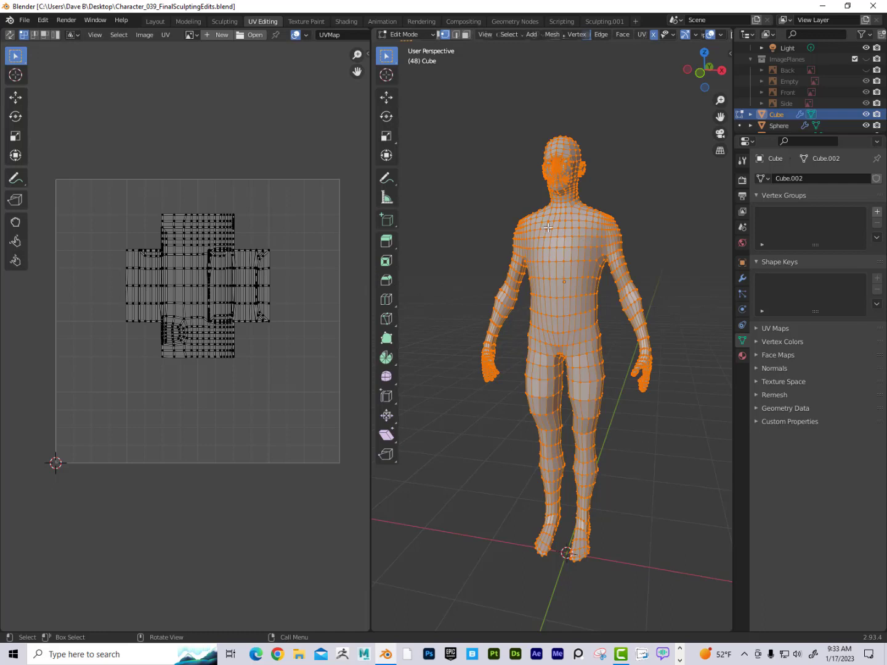
{"action": "middle_click_drag", "start_coordinate": [639, 240], "coordinate": [616, 253]}
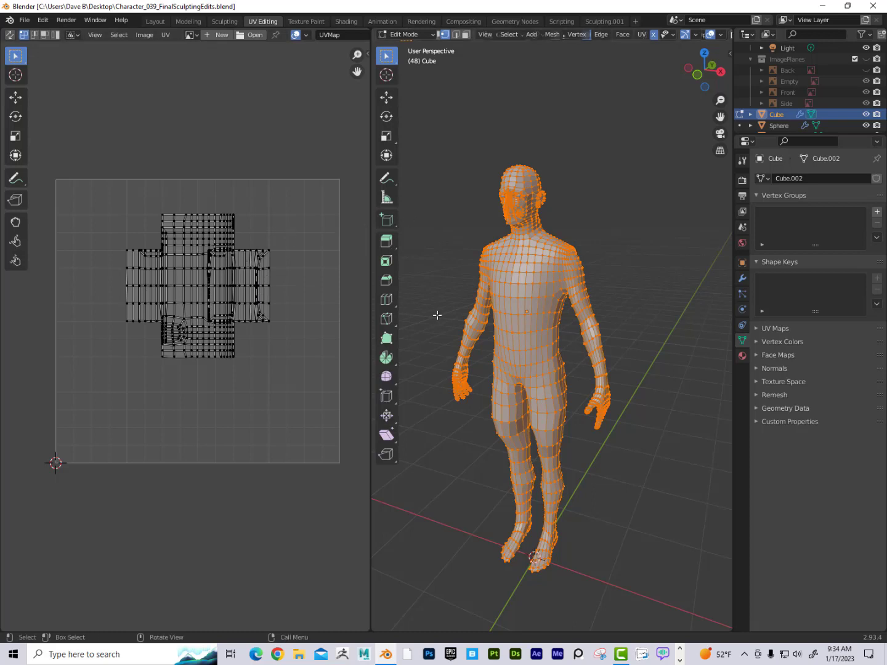
{"action": "key", "text": "KP_Decimal"}
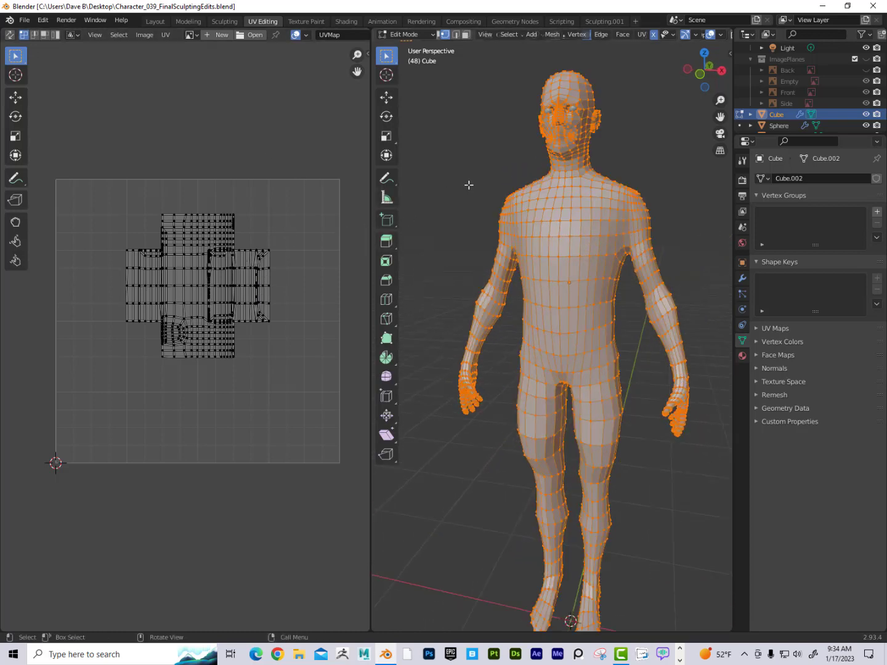
{"action": "left_click", "coordinate": [165, 35]}
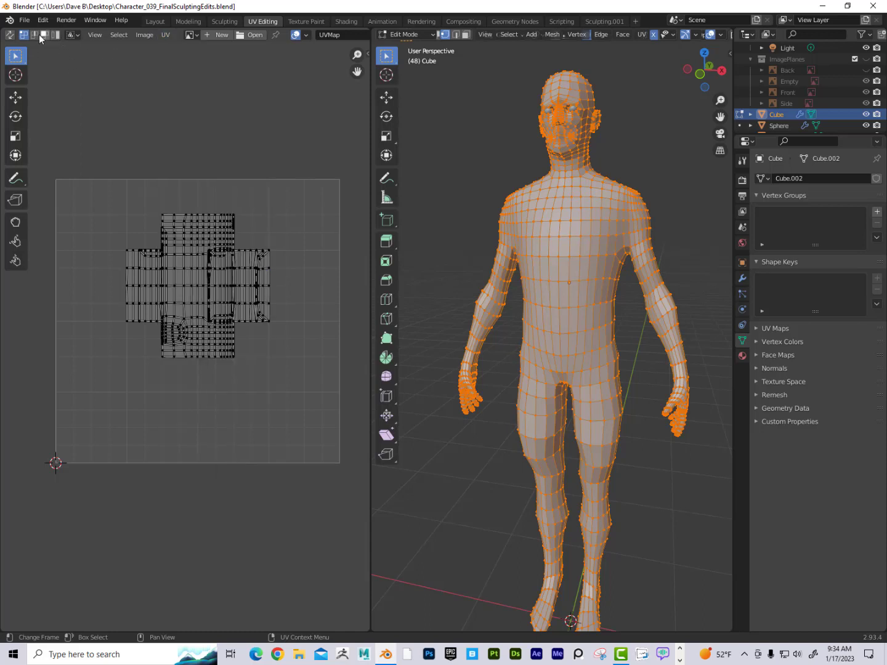
{"action": "left_click", "coordinate": [10, 35]}
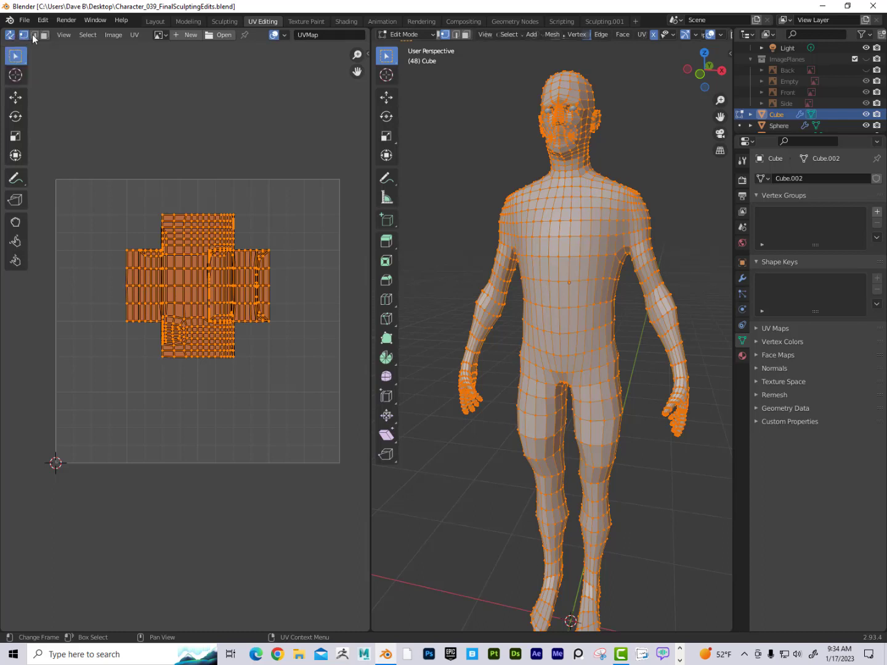
Step: Turn off UV Sync Selection and widen the UV editor toolbar so tool names show
{"action": "left_click", "coordinate": [10, 36]}
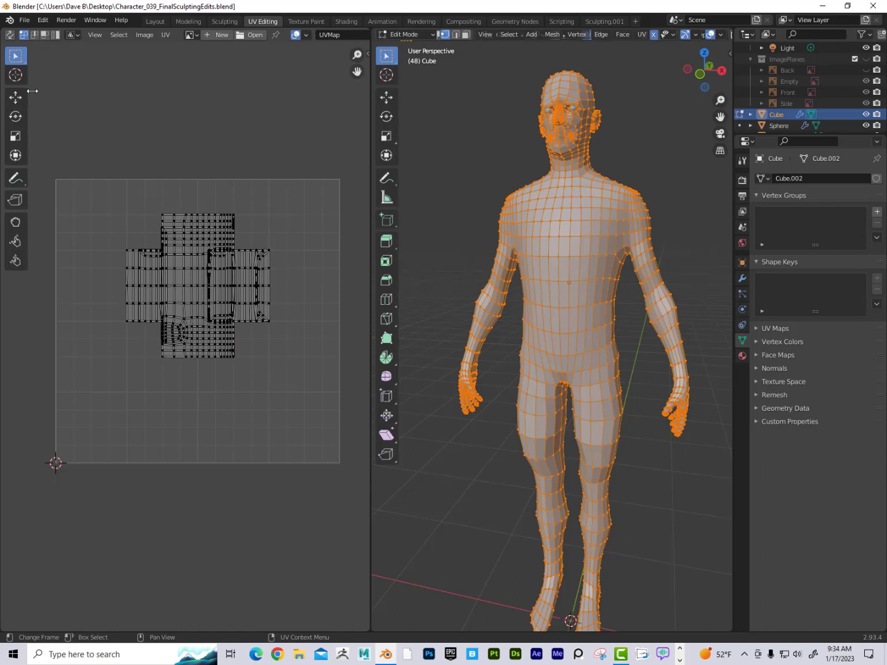
{"action": "left_click_drag", "start_coordinate": [33, 93], "coordinate": [68, 90]}
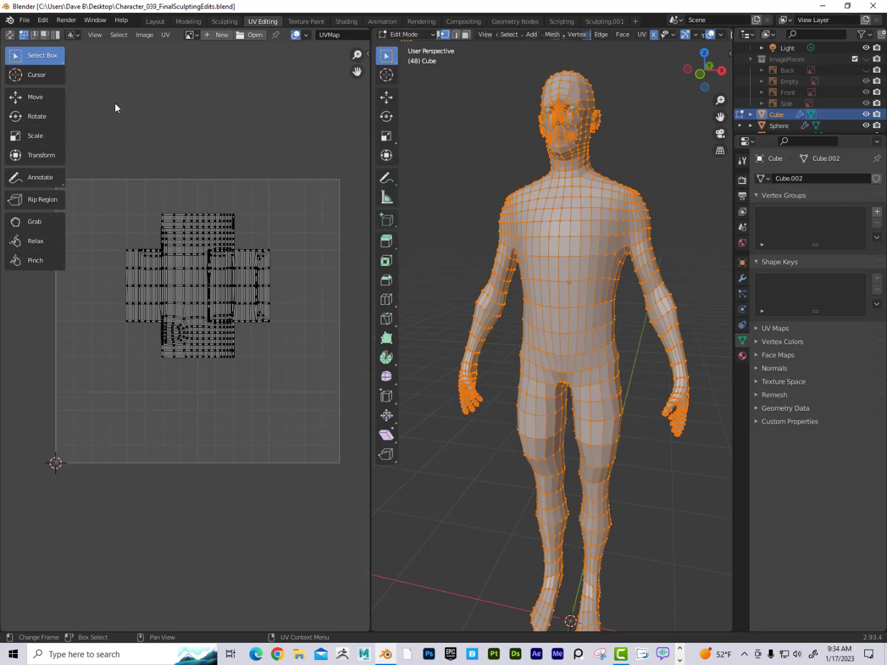
Step: Narrow the UV Editor area to give the 3D viewport more room
{"action": "left_click", "coordinate": [145, 35]}
{"action": "left_click_drag", "start_coordinate": [371, 98], "coordinate": [279, 93]}
Step: Switch the body to Object Mode and back into Edit Mode
{"action": "left_click", "coordinate": [332, 36]}
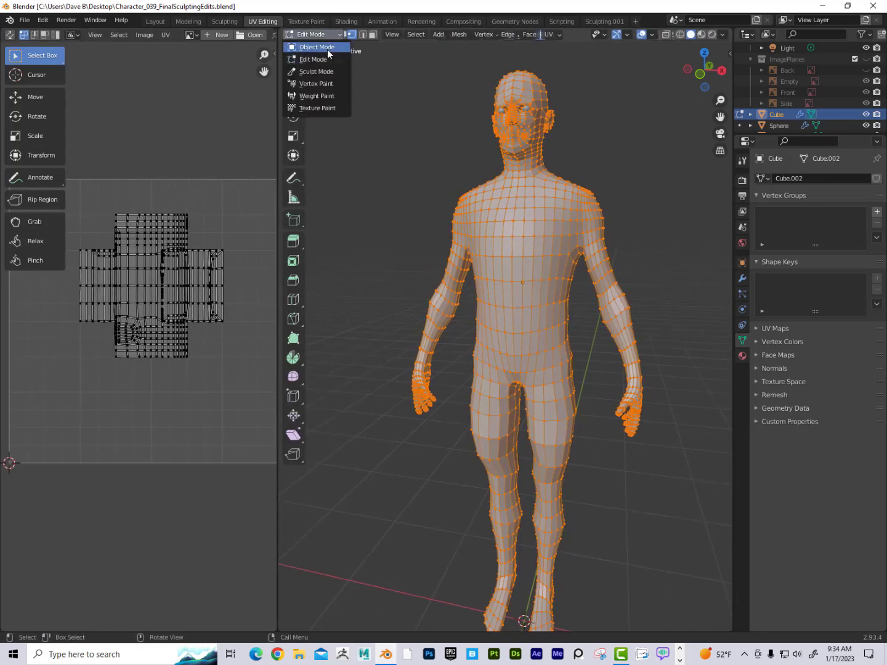
{"action": "left_click", "coordinate": [327, 49]}
{"action": "left_click", "coordinate": [324, 34]}
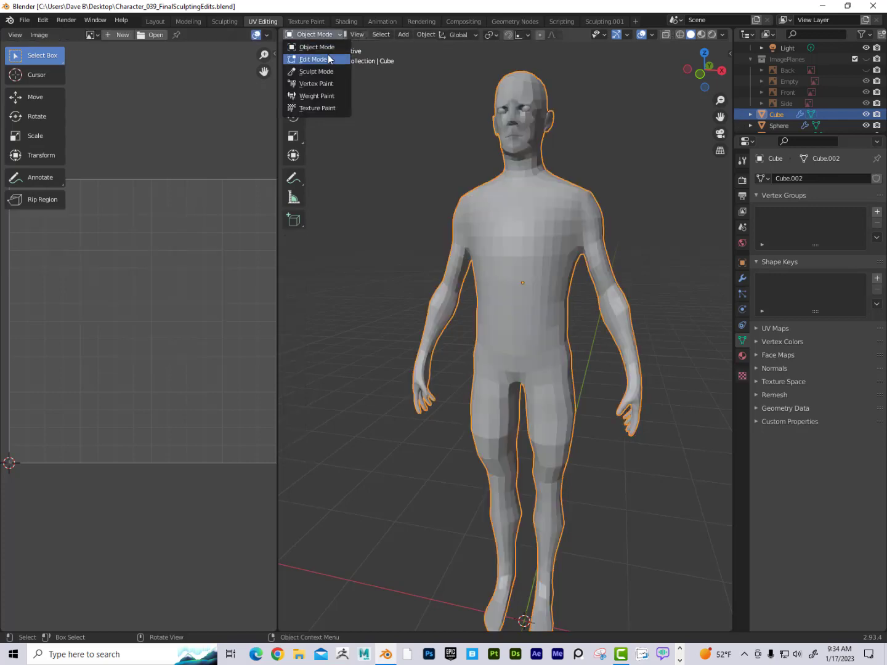
{"action": "left_click", "coordinate": [313, 59]}
Step: Narrow the UV Editor area further
{"action": "left_click_drag", "start_coordinate": [283, 115], "coordinate": [219, 113]}
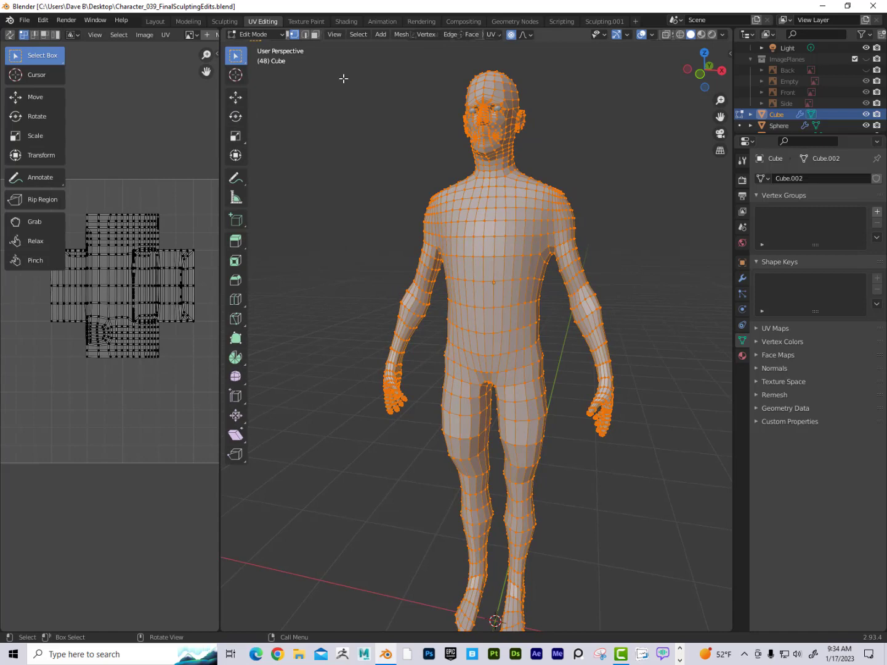
Step: Browse the Edge menu's seam commands and open the Quick Favorites menu
{"action": "left_click", "coordinate": [424, 36]}
{"action": "mouse_move", "coordinate": [445, 34]}
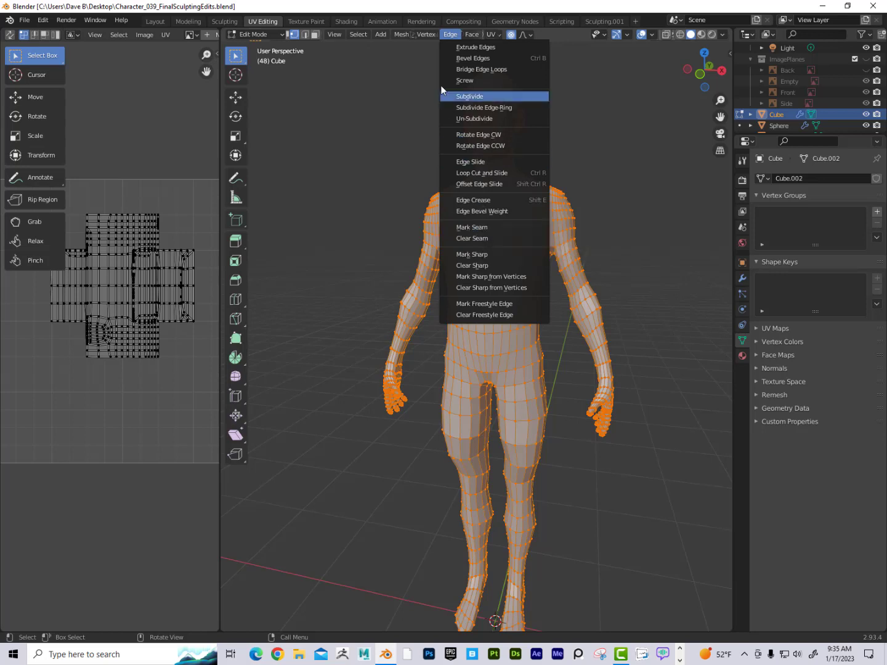
{"action": "right_click", "coordinate": [502, 231]}
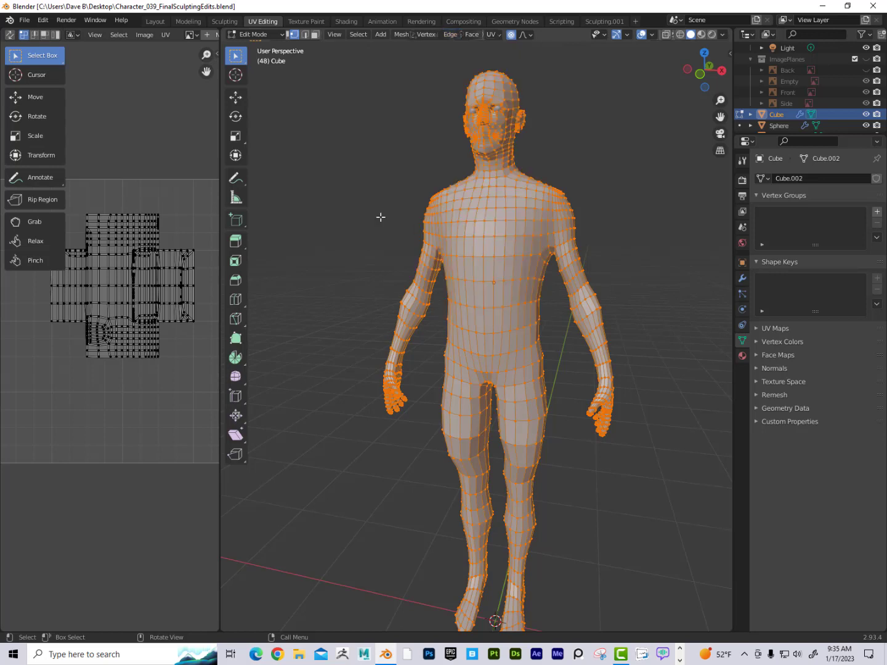
{"action": "middle_click_drag", "start_coordinate": [380, 217], "coordinate": [380, 218]}
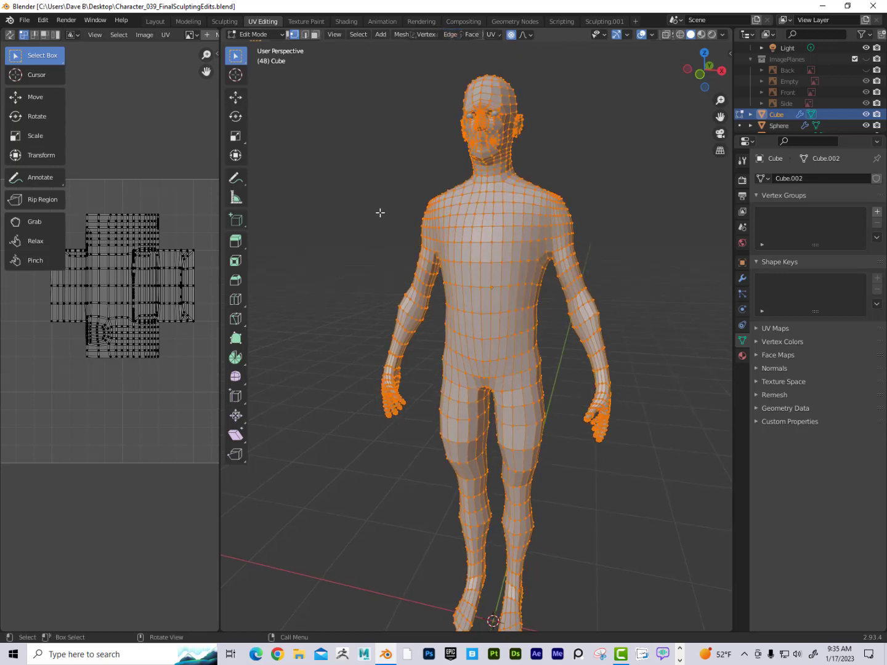
{"action": "key", "text": "q"}
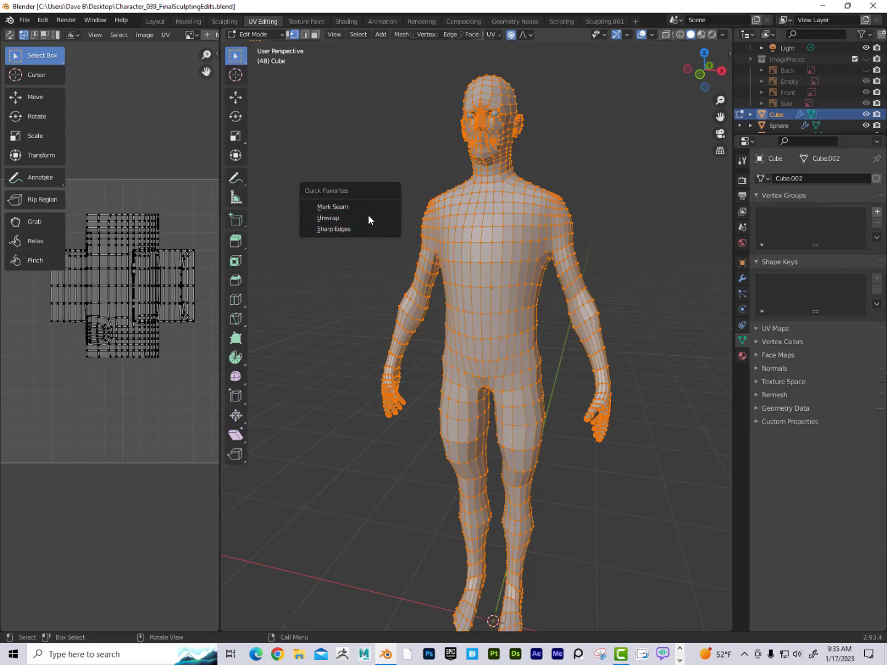
Step: Remove the UV menu's Unwrap command from Quick Favorites
{"action": "left_click", "coordinate": [467, 36]}
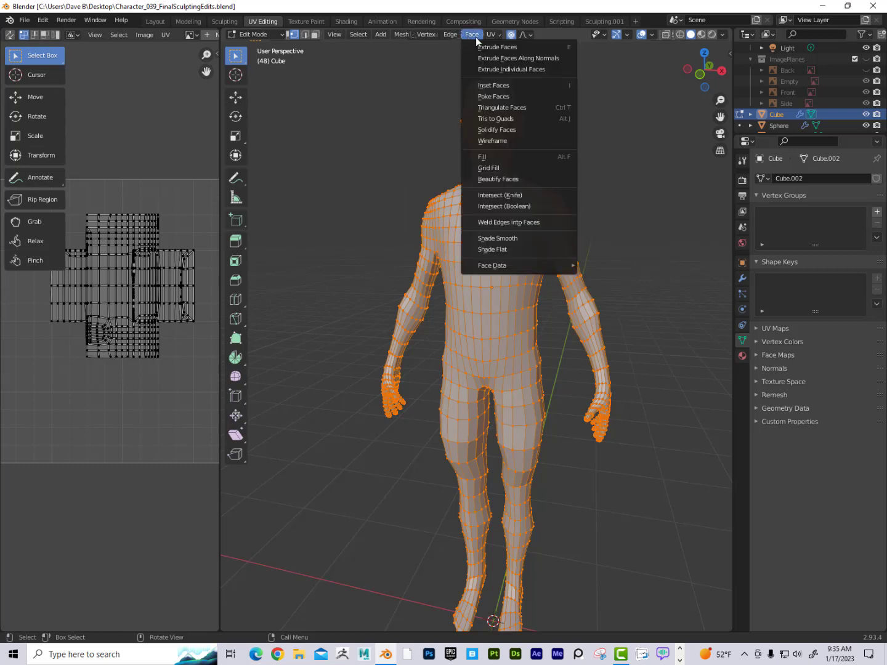
{"action": "mouse_move", "coordinate": [486, 36]}
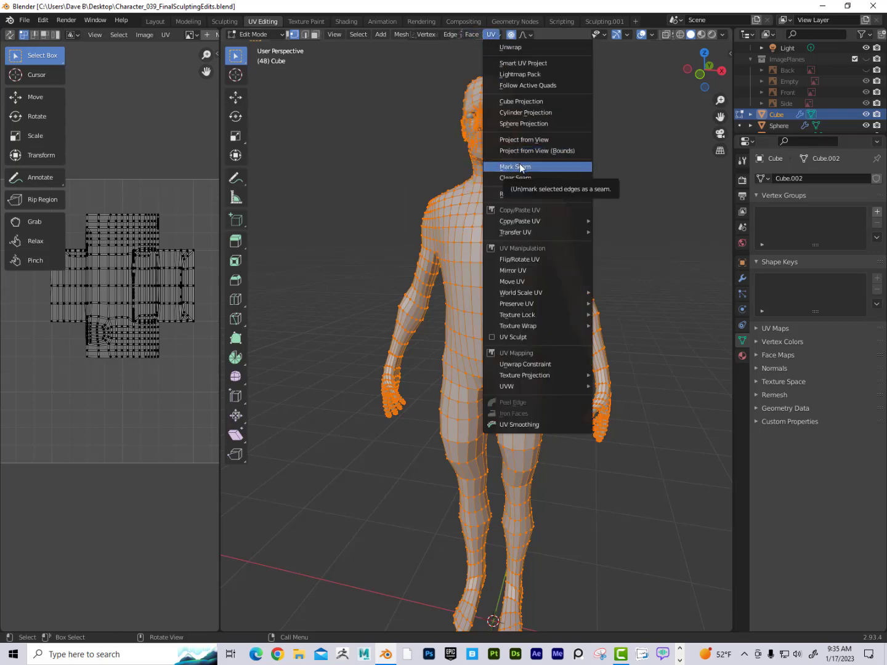
{"action": "right_click", "coordinate": [528, 47]}
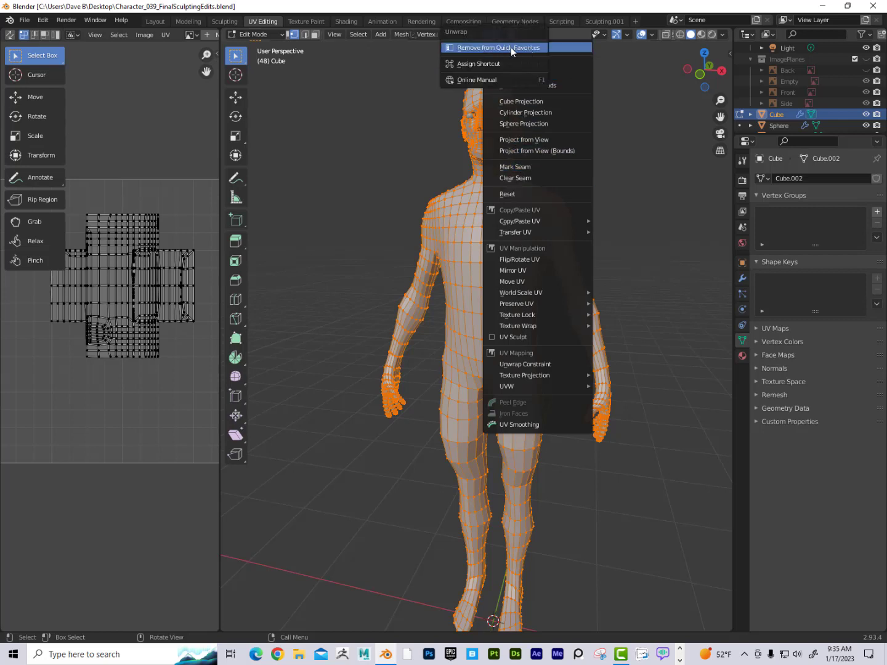
{"action": "left_click", "coordinate": [511, 48]}
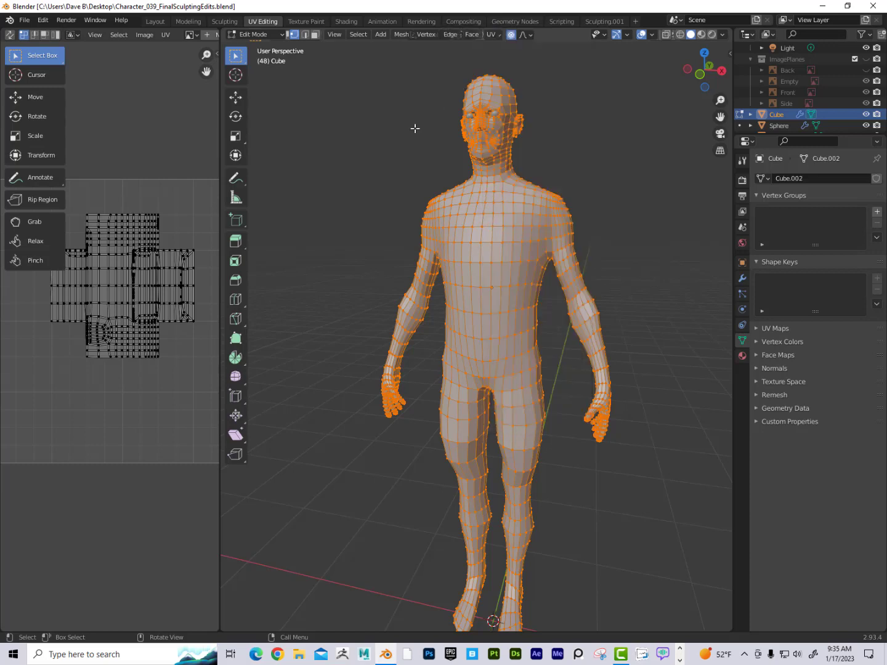
Step: Mark seams on the selected edges of the body using Mark Seam from Quick Favorites
{"action": "middle_click_drag", "start_coordinate": [413, 120], "coordinate": [422, 142]}
{"action": "middle_click_drag", "start_coordinate": [425, 188], "coordinate": [422, 182]}
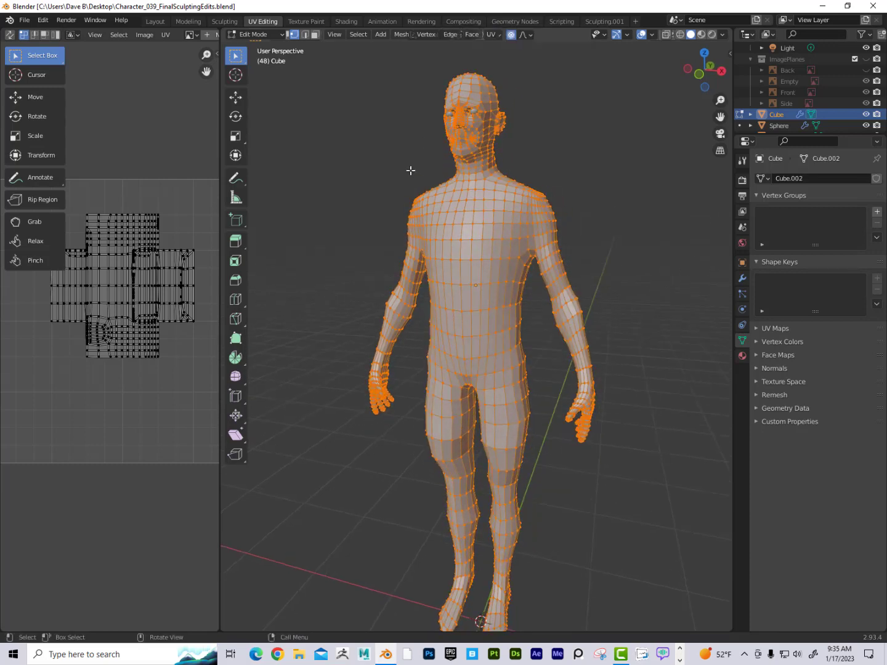
{"action": "key", "text": "q"}
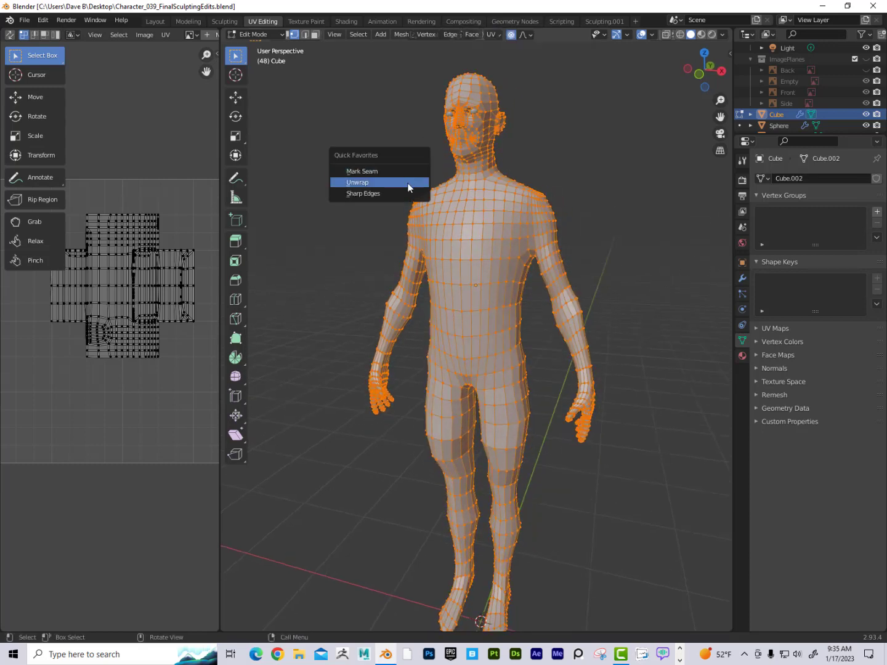
{"action": "left_click", "coordinate": [374, 172]}
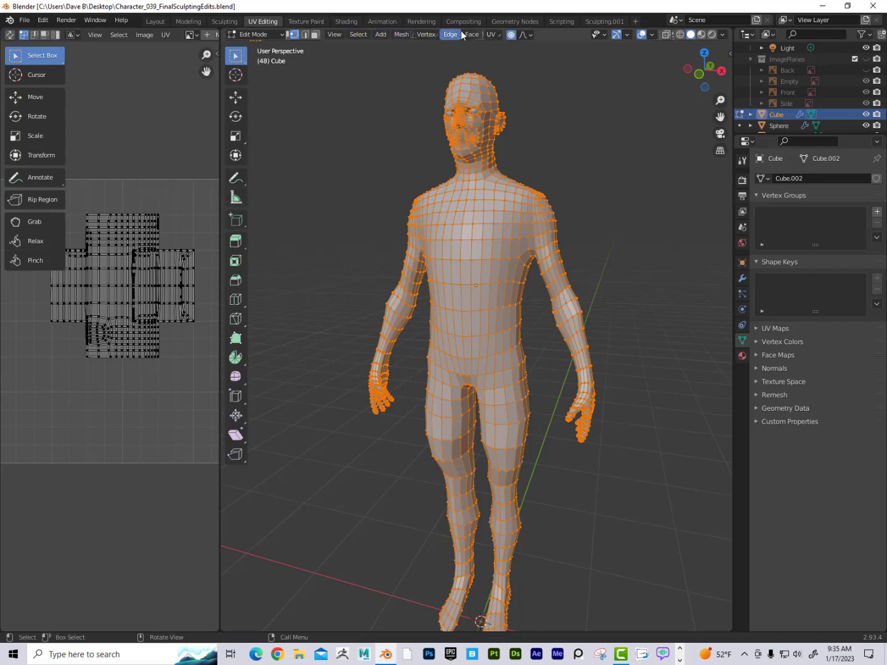
Step: Widen the UV Editor area beside the 3D viewport
{"action": "left_click_drag", "start_coordinate": [220, 195], "coordinate": [348, 195]}
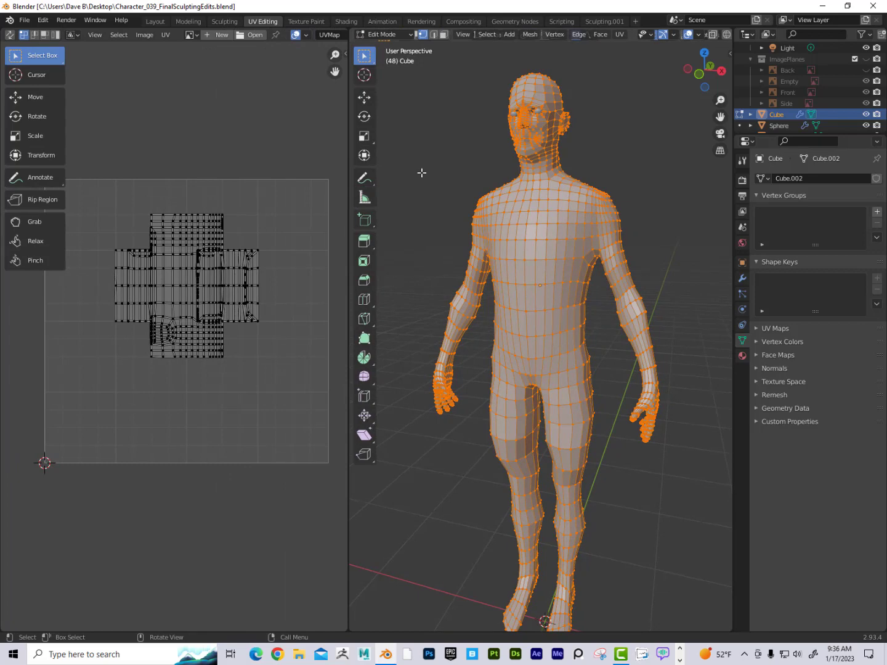